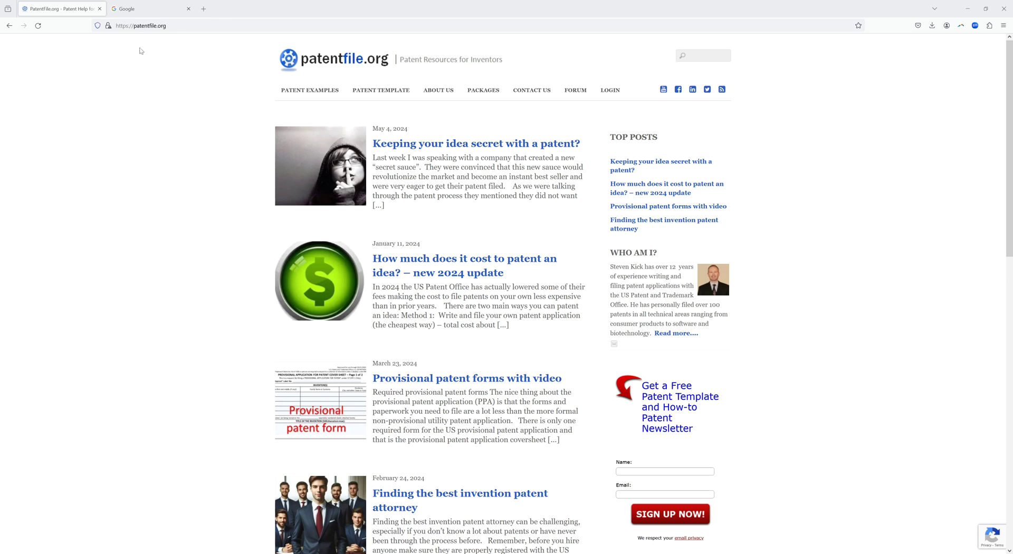
Switch from the patentfile.org blog to the Google tab.
left_click(142, 12)
Load uspto.gov and go to Patent Public Search through the Find It Fast quick links.
left_click(226, 27)
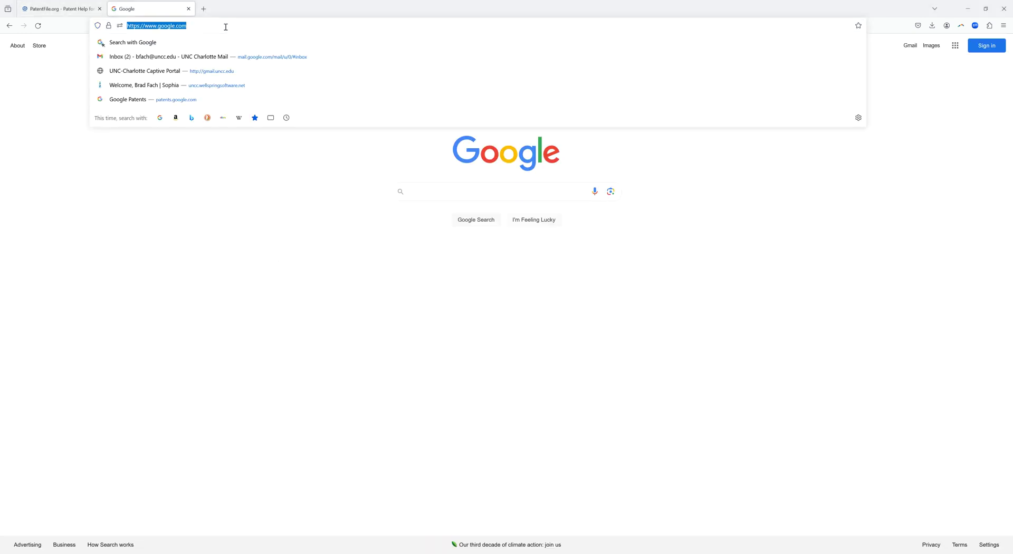
type("uspto.gov/")
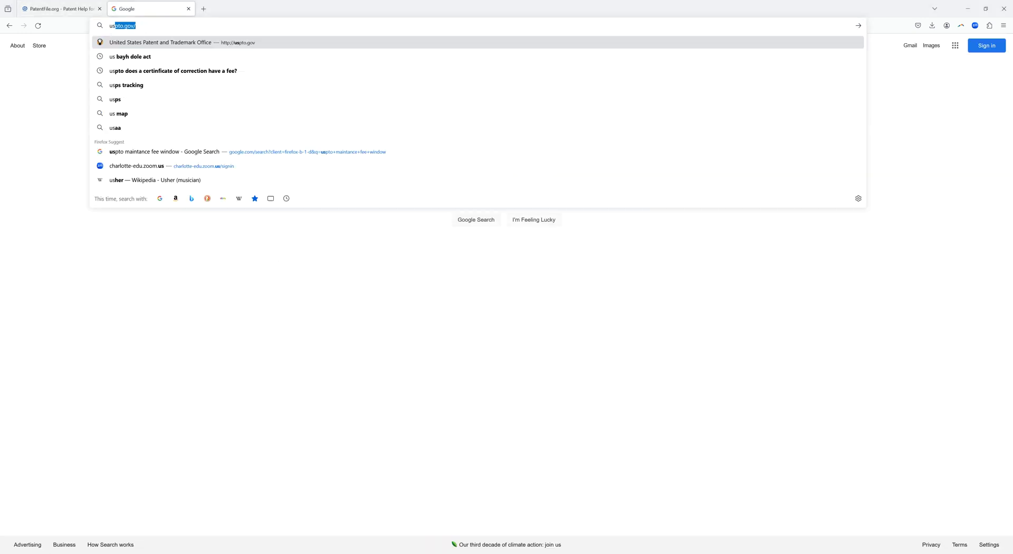
key("Return")
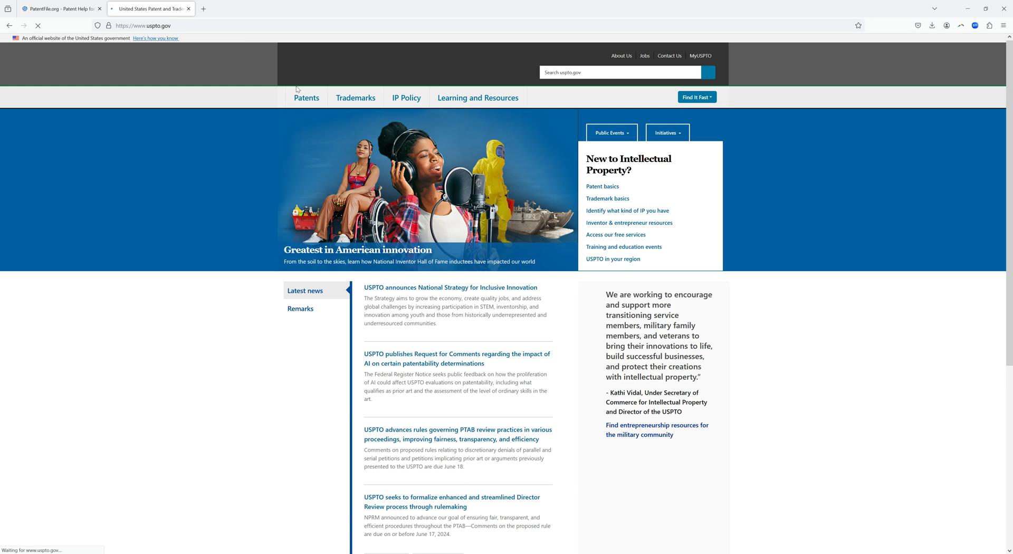
left_click(699, 98)
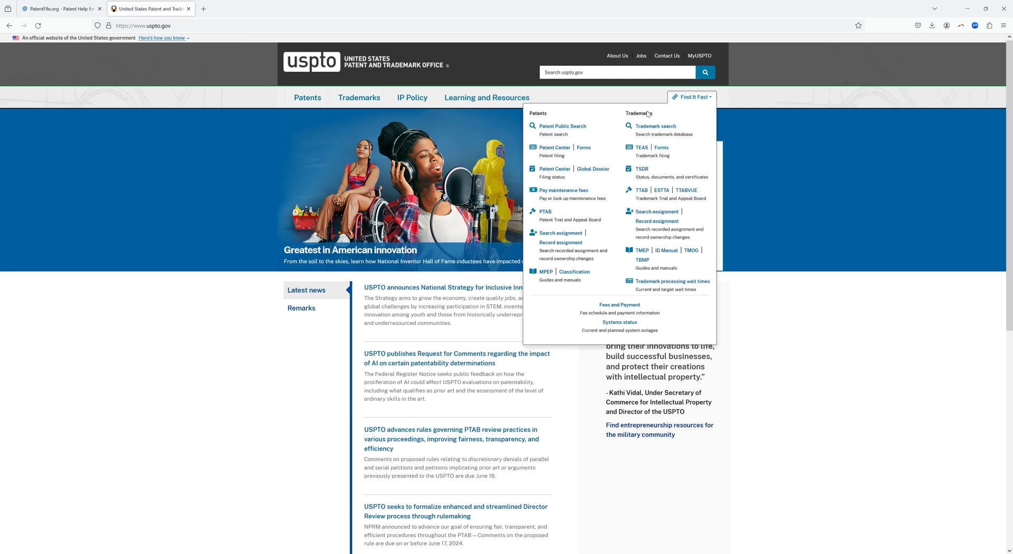
left_click(574, 130)
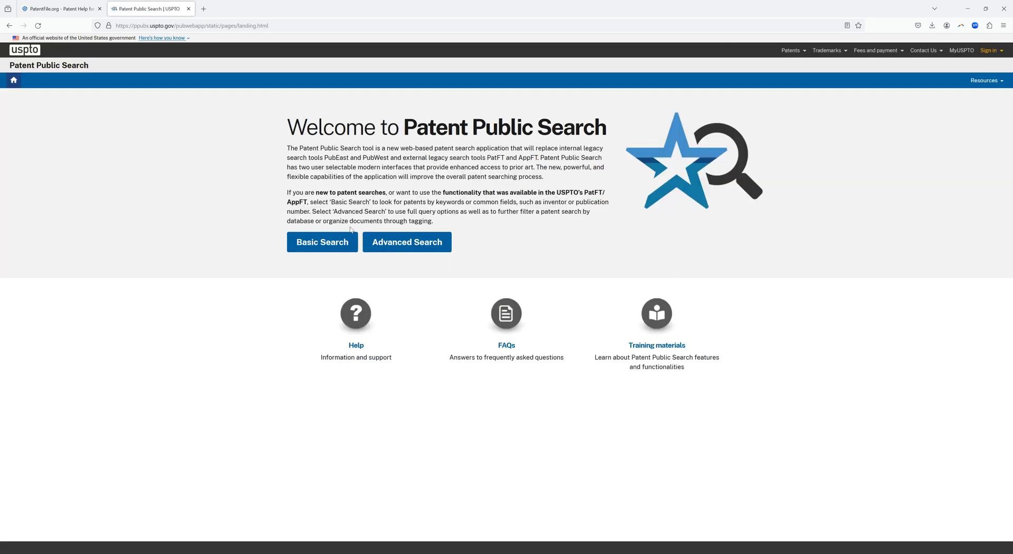
In Basic Search, set the field to Assignee name and search for 'harvard'.
left_click(327, 242)
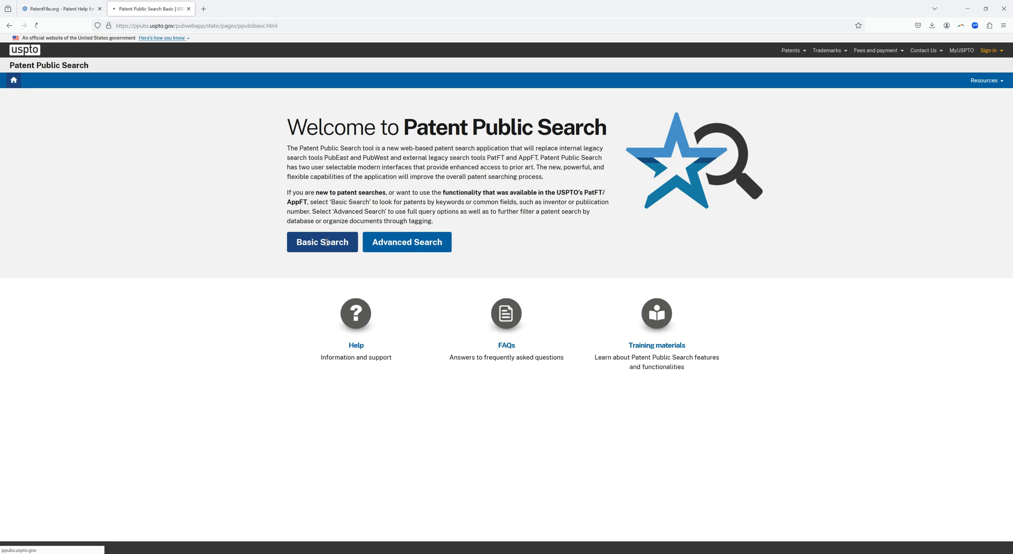
scroll(203, 264, "down", 1)
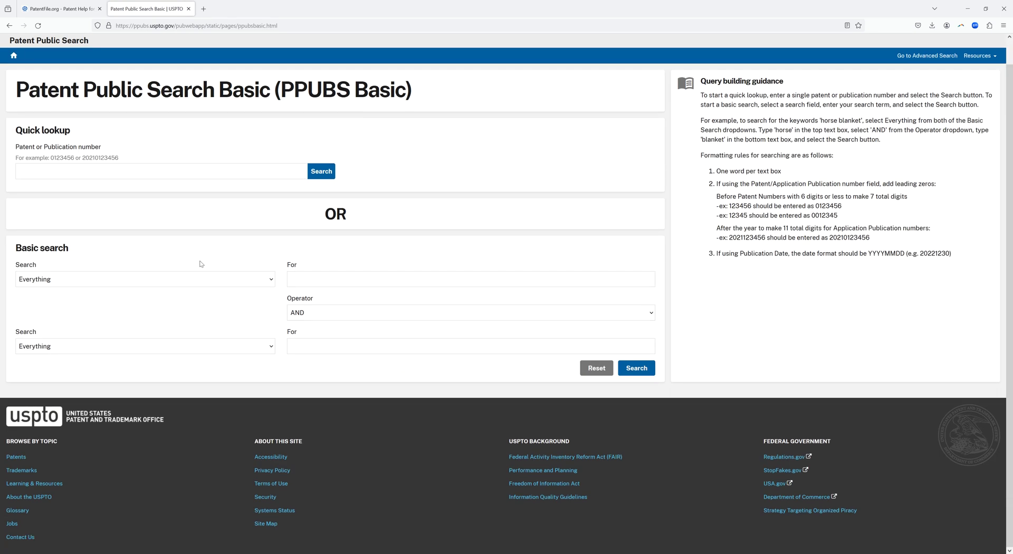
left_click(185, 280)
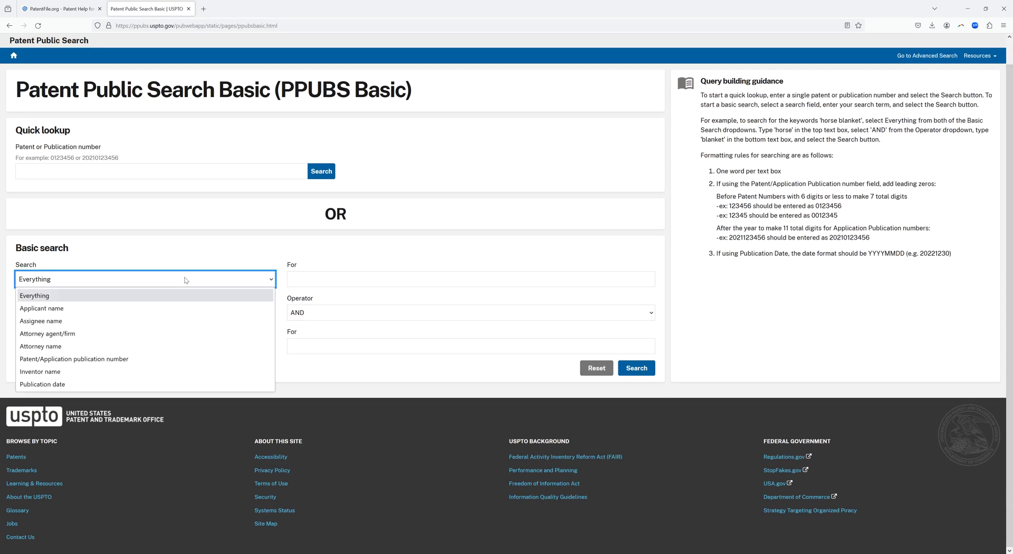
left_click(156, 321)
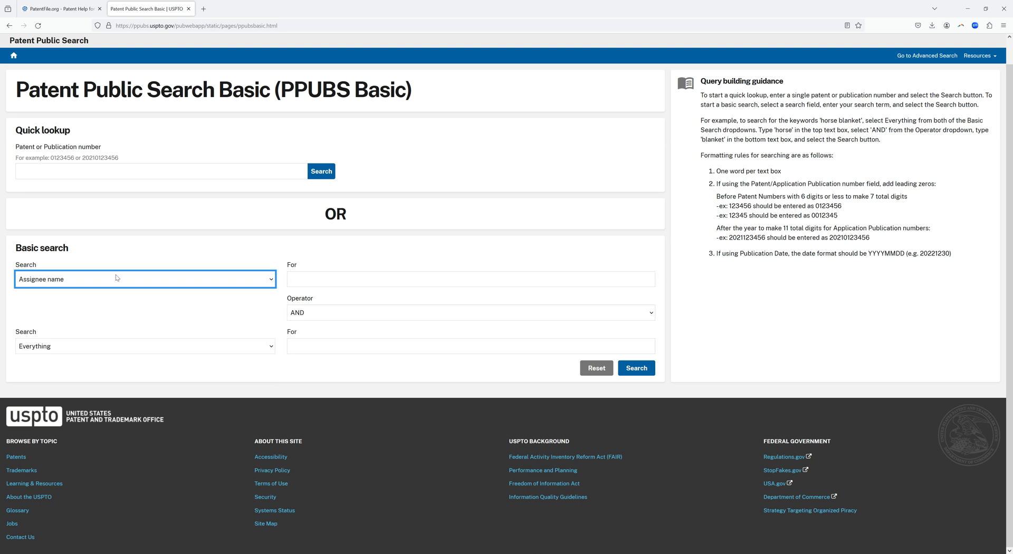
left_click(118, 283)
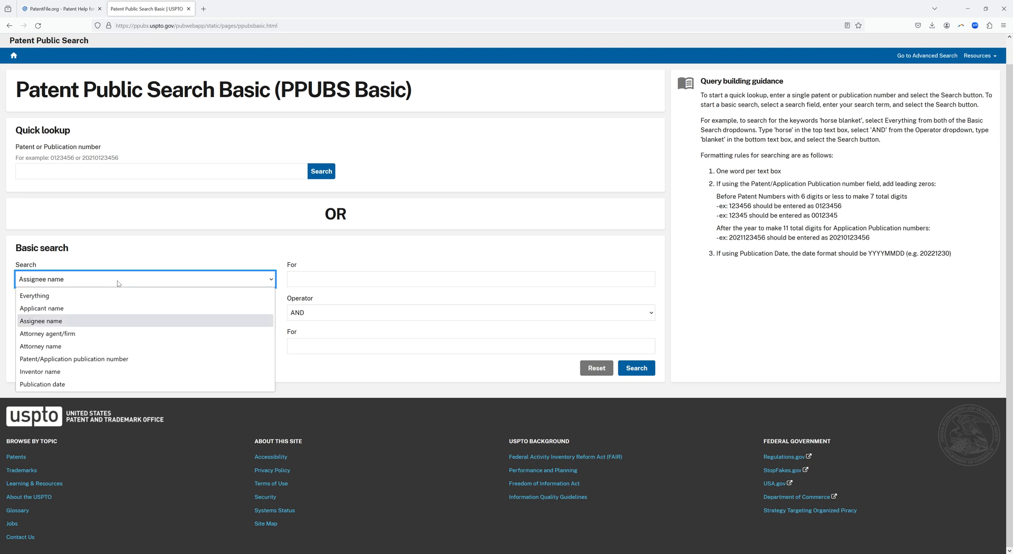
left_click(65, 325)
left_click(328, 277)
type("harvard")
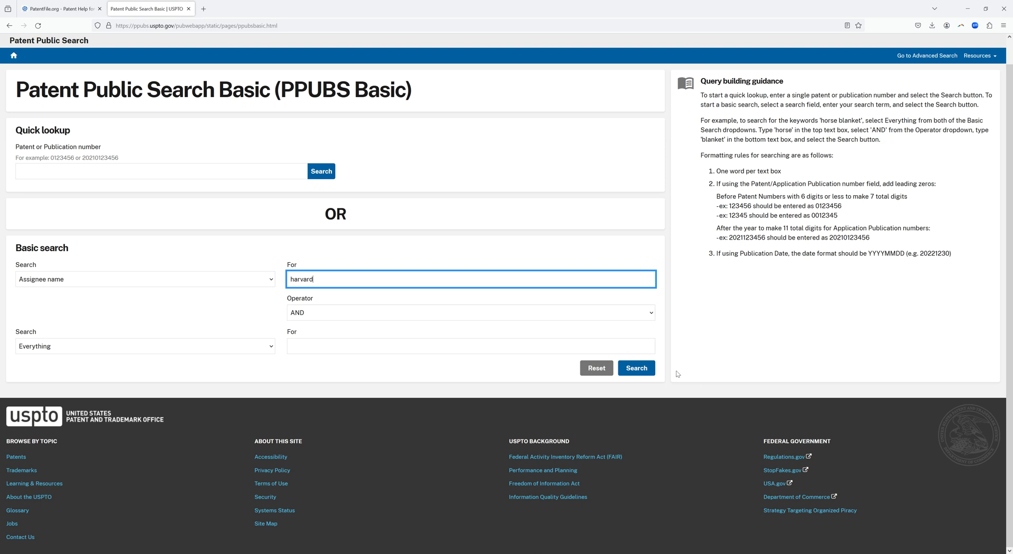
left_click(640, 371)
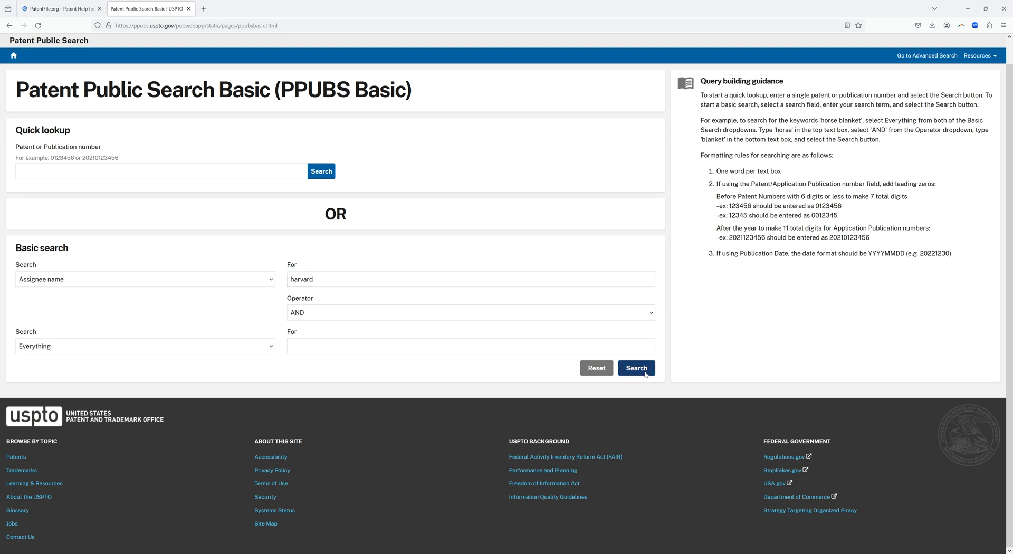
Copy patent number 11973306 from the fifth row of the harvard results.
scroll(226, 188, "down", 3)
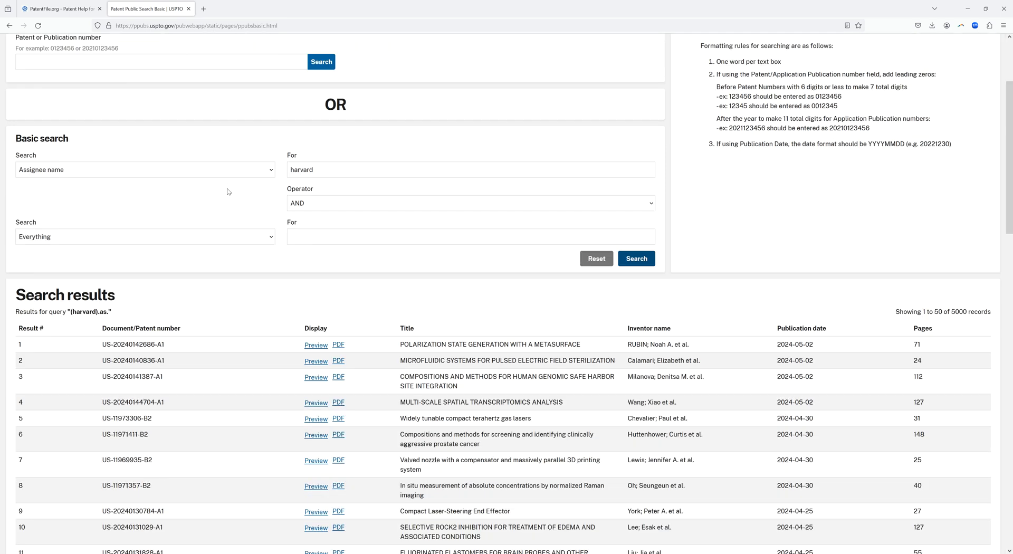
scroll(227, 199, "down", 3)
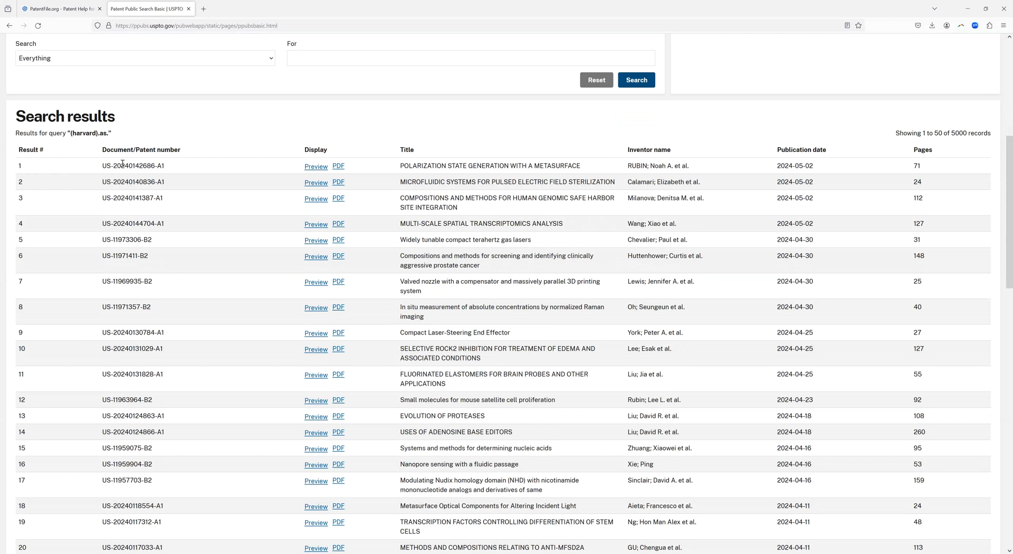
scroll(122, 164, "down", 1)
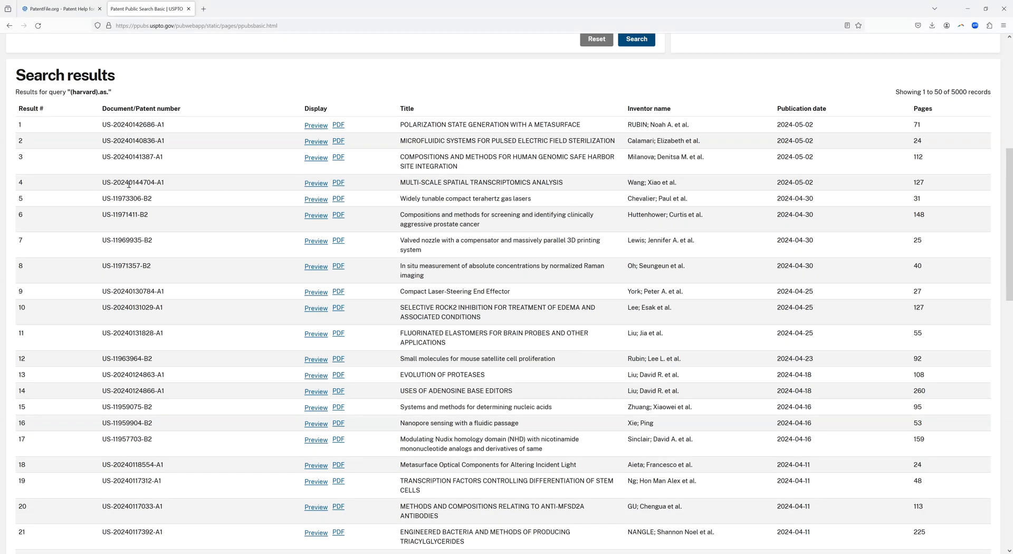
left_click_drag(114, 126, 130, 127)
left_click_drag(114, 198, 141, 199)
right_click(127, 197)
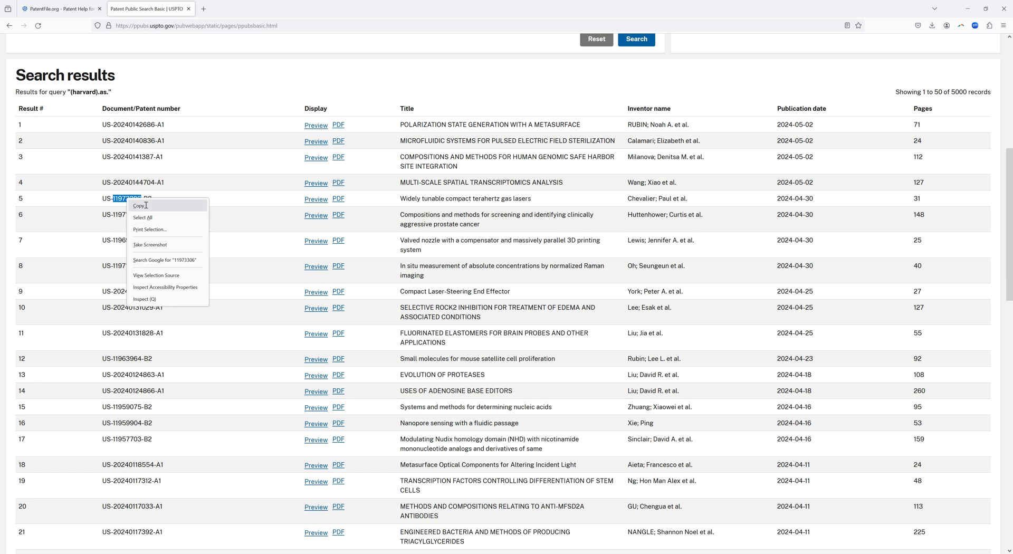
left_click(153, 206)
In a new tab, load uspto.gov and open Patent Center from the Find It Fast links.
left_click(203, 8)
type("uspto.gov/")
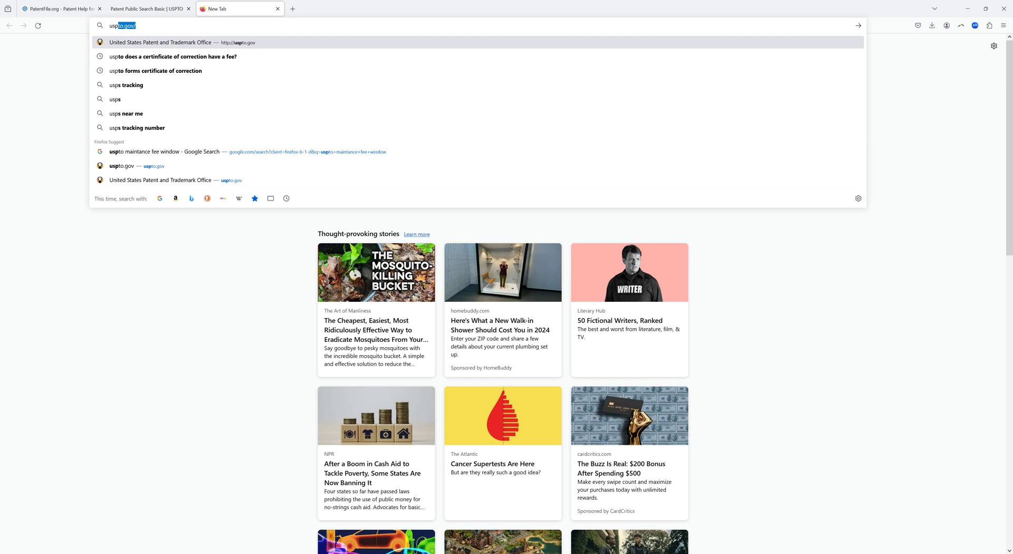
key("Return")
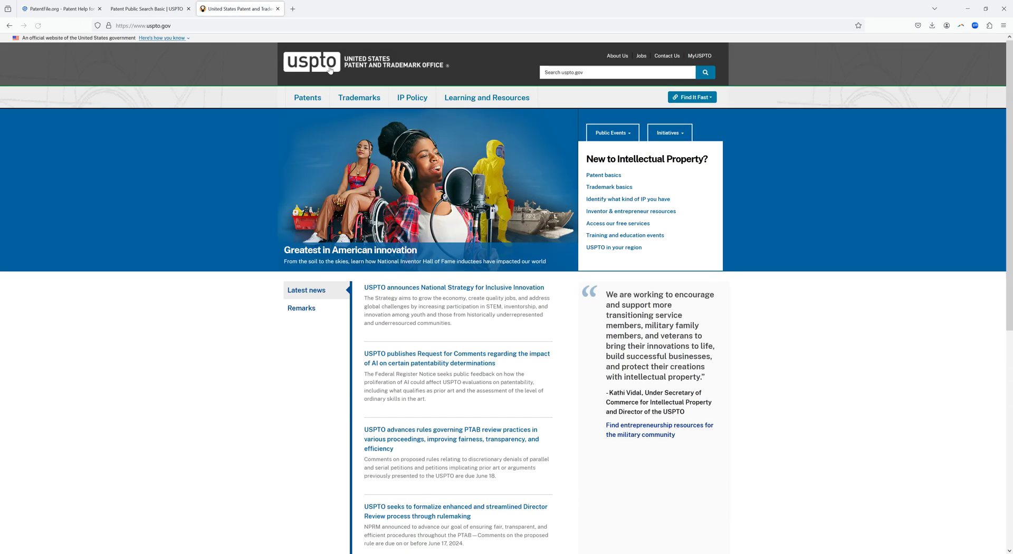
left_click(693, 99)
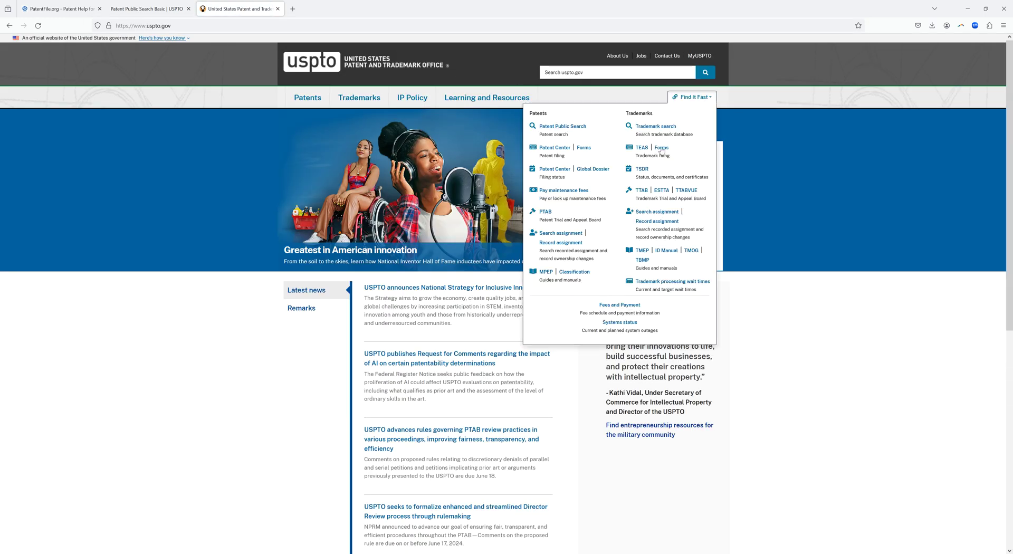
left_click(555, 152)
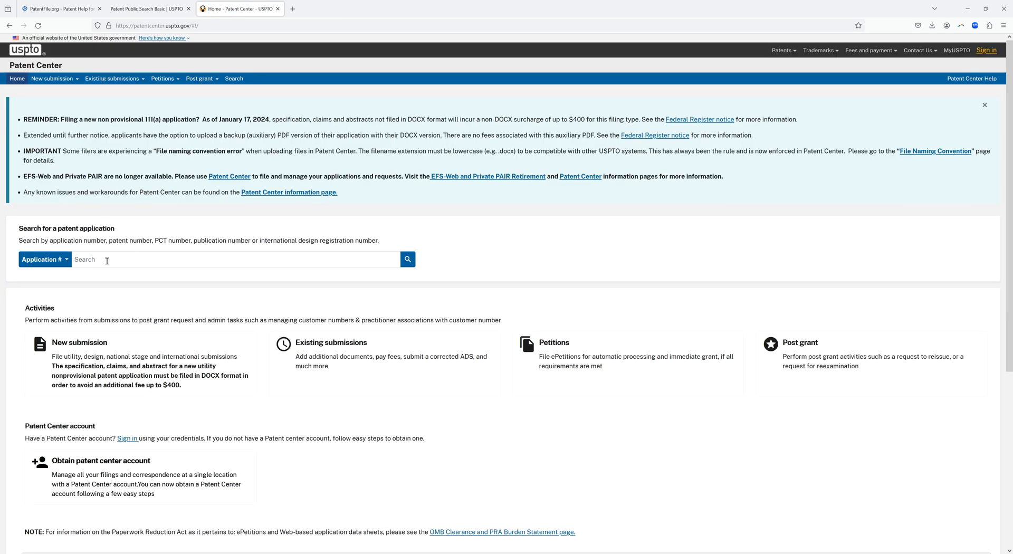
Paste 11973306 into Patent Center's search, set the type to Patent #, and search.
right_click(105, 259)
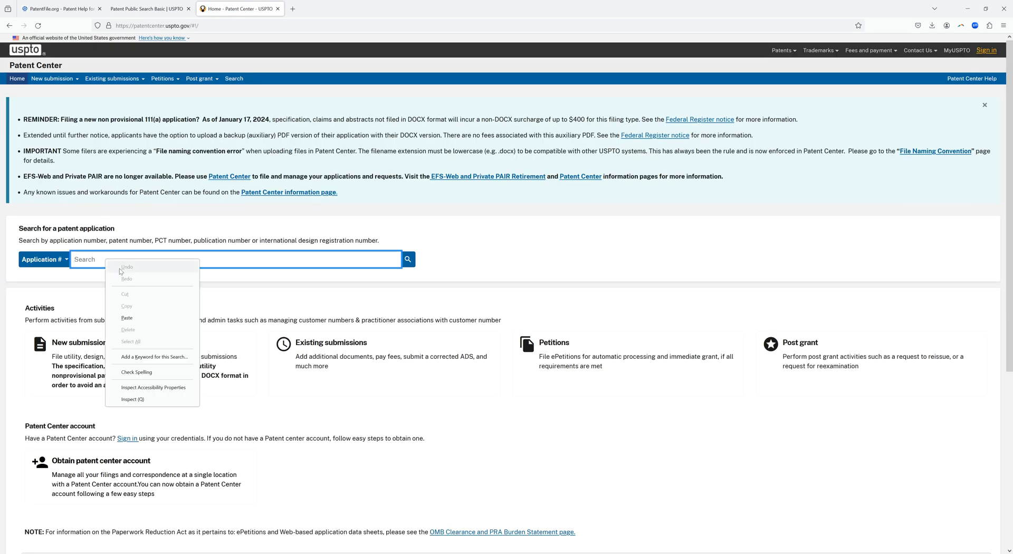
left_click(127, 318)
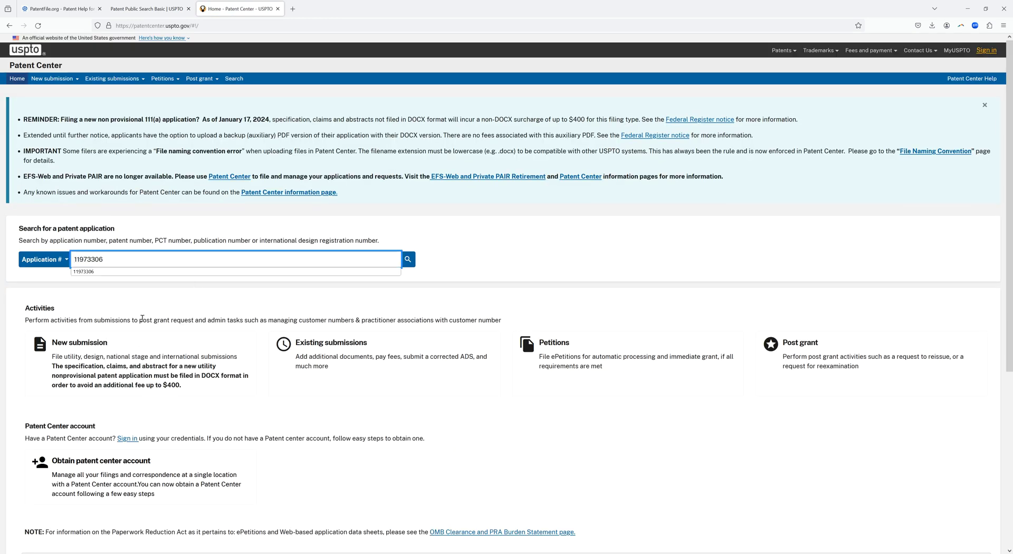
left_click(501, 239)
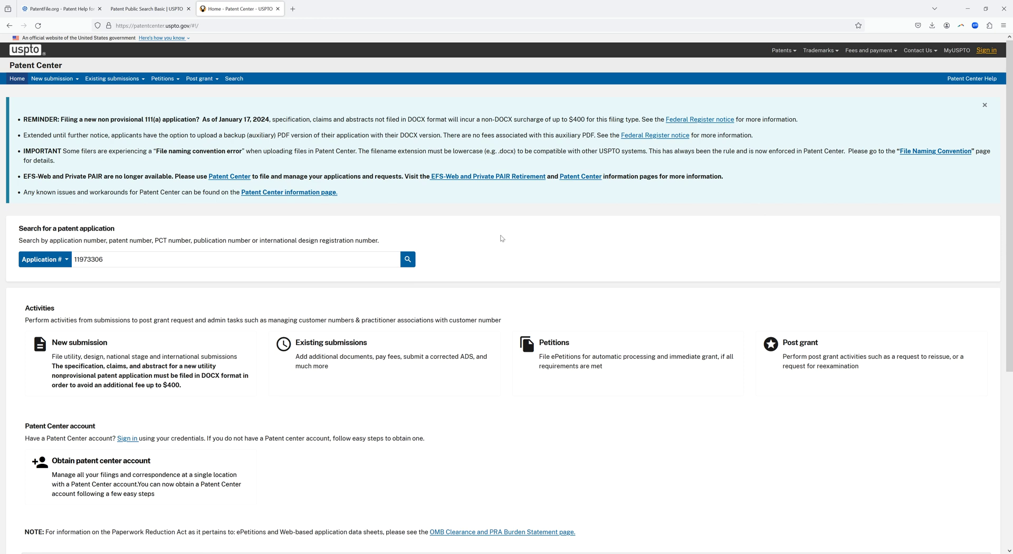
left_click(66, 262)
left_click(53, 309)
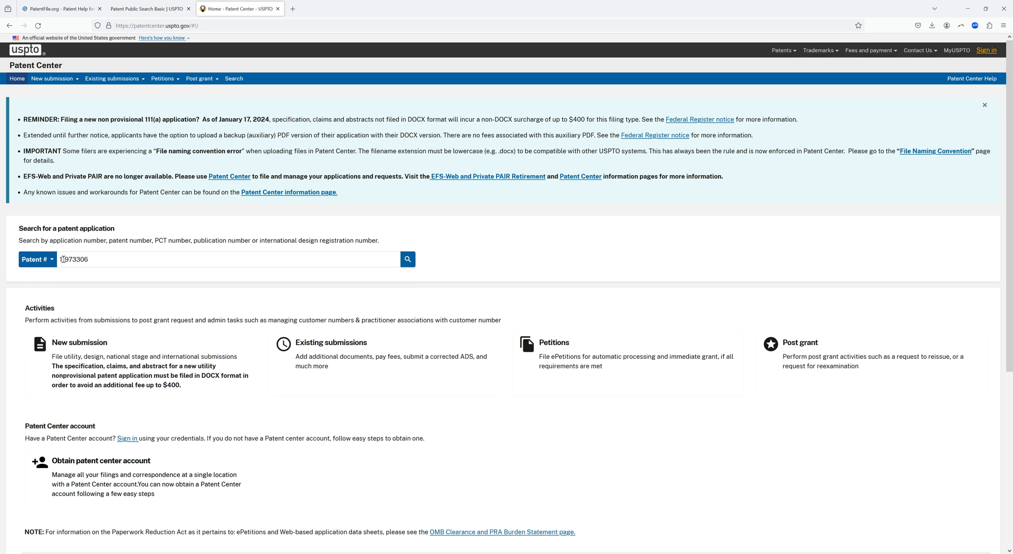
left_click(89, 259)
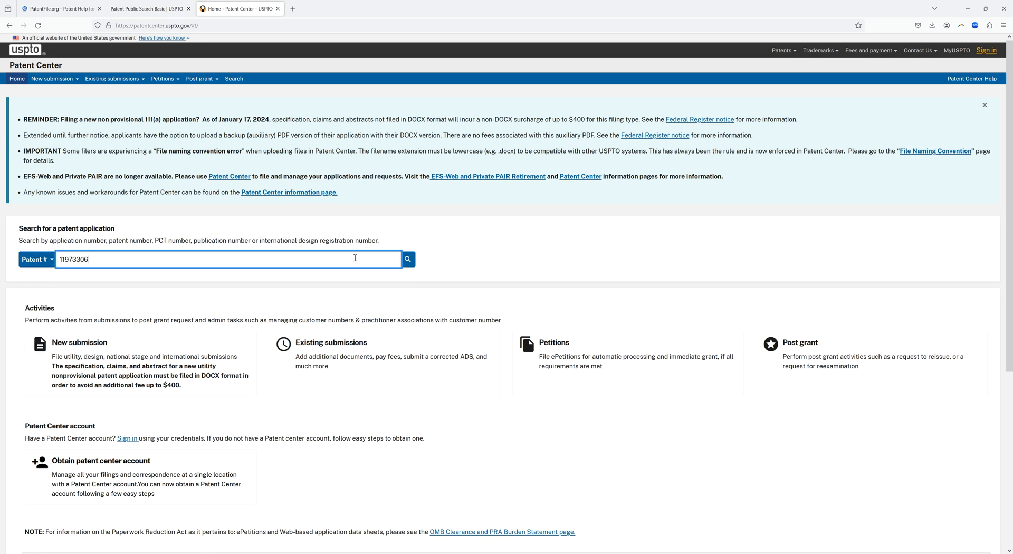
left_click(409, 262)
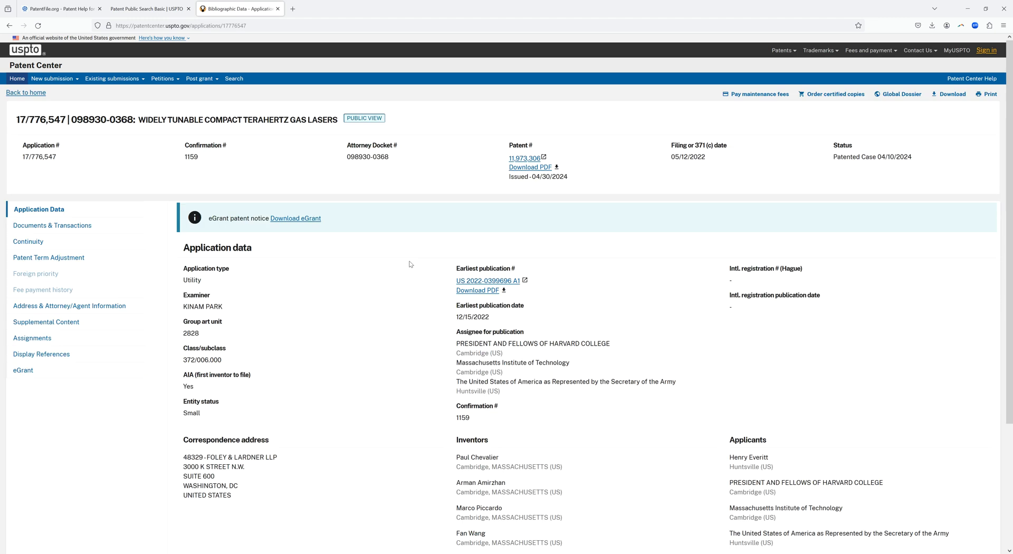
scroll(348, 262, "down", 2)
scroll(348, 263, "up", 2)
Show Continuity data, highlight the provisional priority claim, and open parent application 62/935,055.
left_click(37, 243)
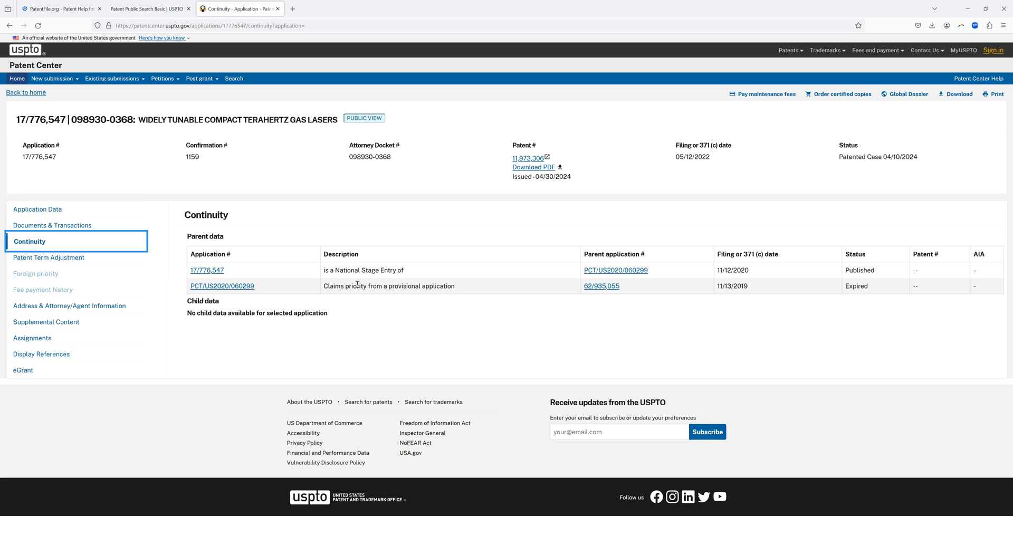
left_click_drag(335, 286, 453, 286)
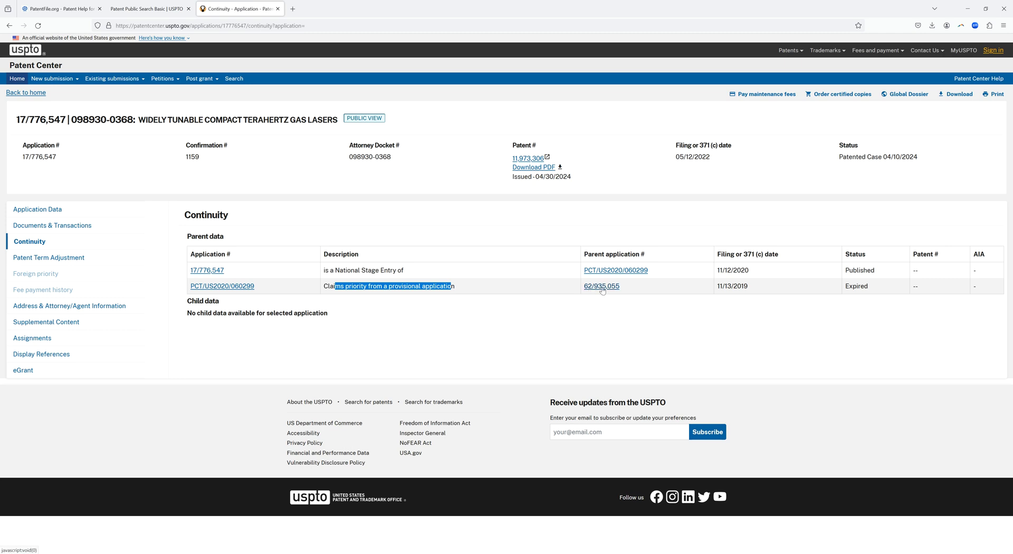
left_click(602, 288)
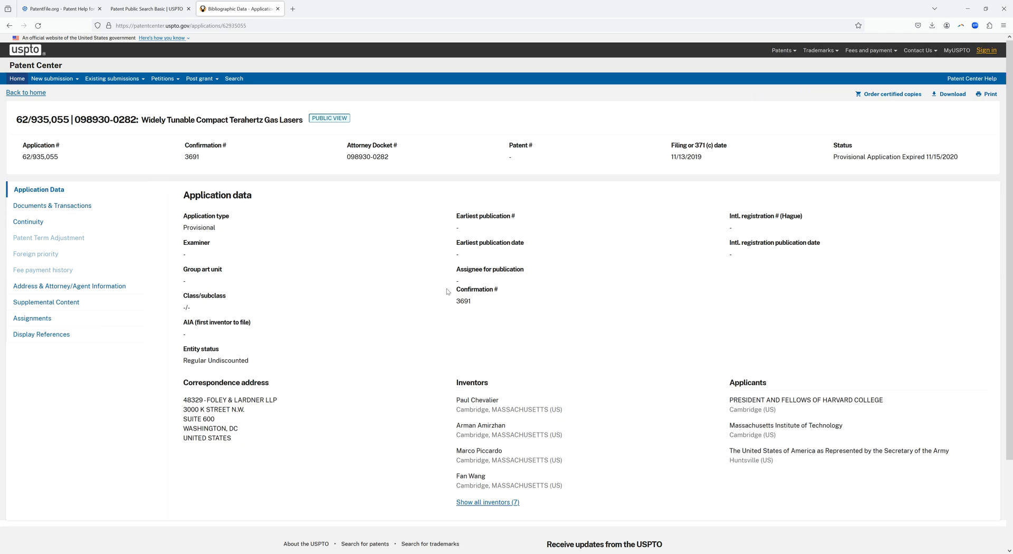
List 62/935,055's Documents & Transactions and scroll through its nine filings.
left_click(55, 209)
scroll(466, 220, "down", 1)
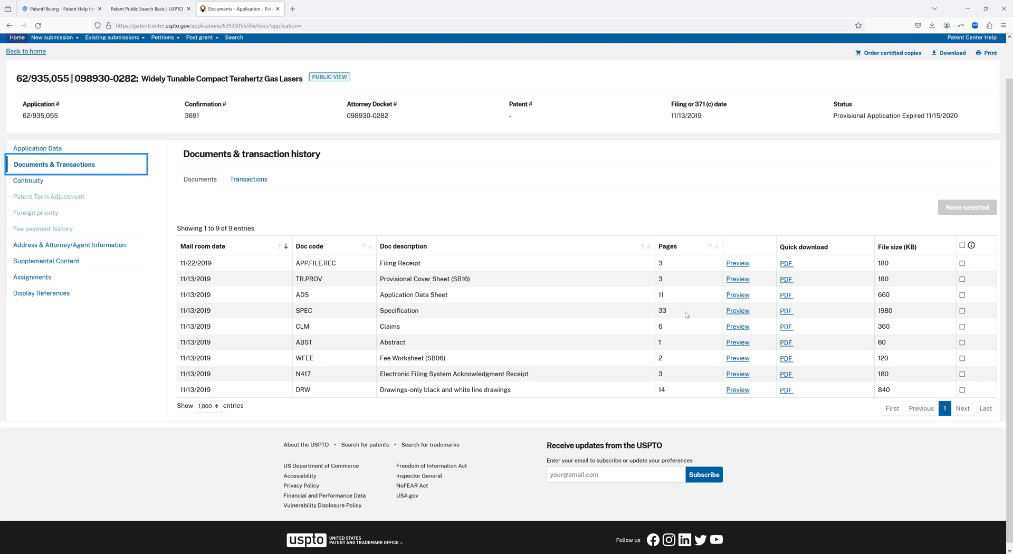
Preview the Specification document, then close the viewer.
left_click(736, 313)
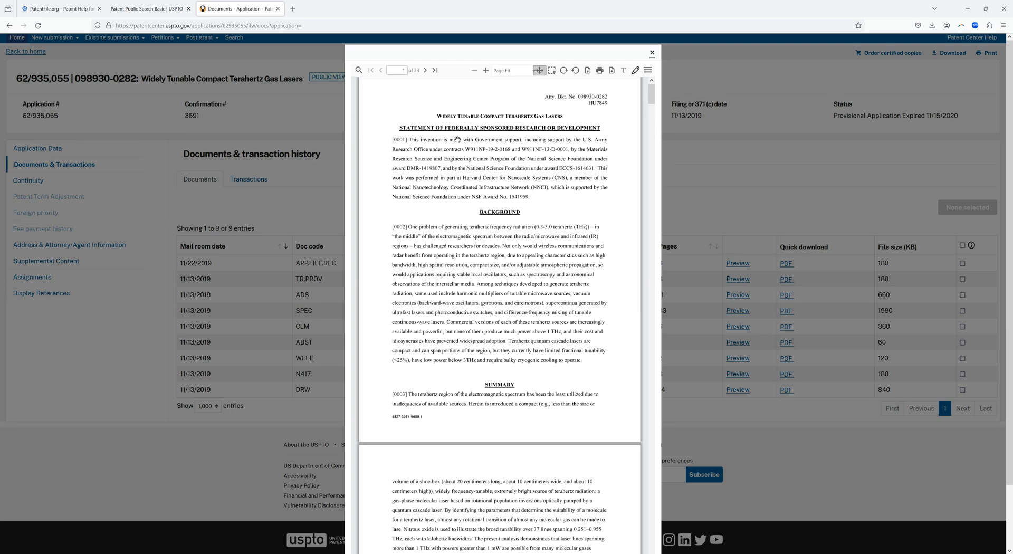
mouse_move(655, 95)
left_mouse_down()
mouse_move(654, 123)
mouse_move(654, 87)
left_mouse_up()
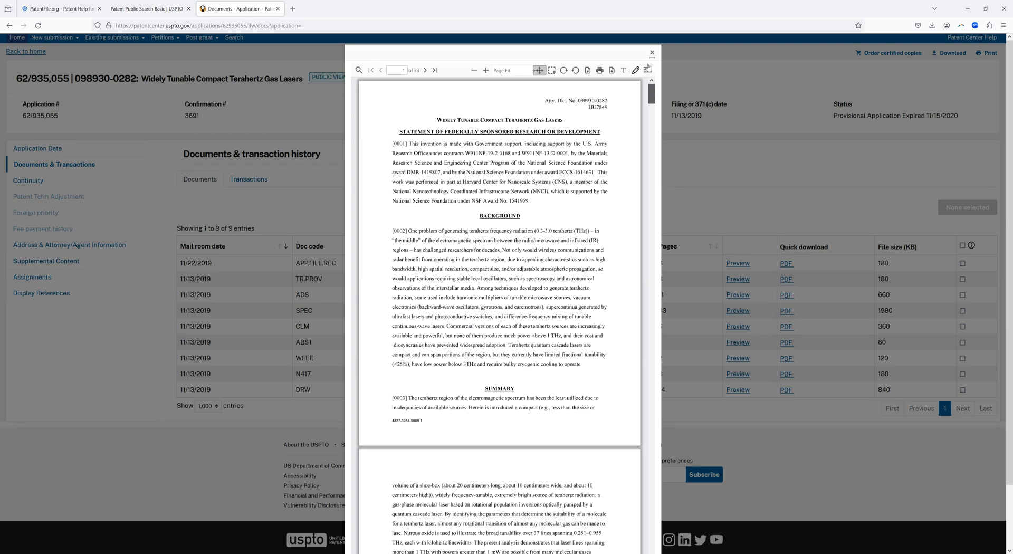
left_click(652, 53)
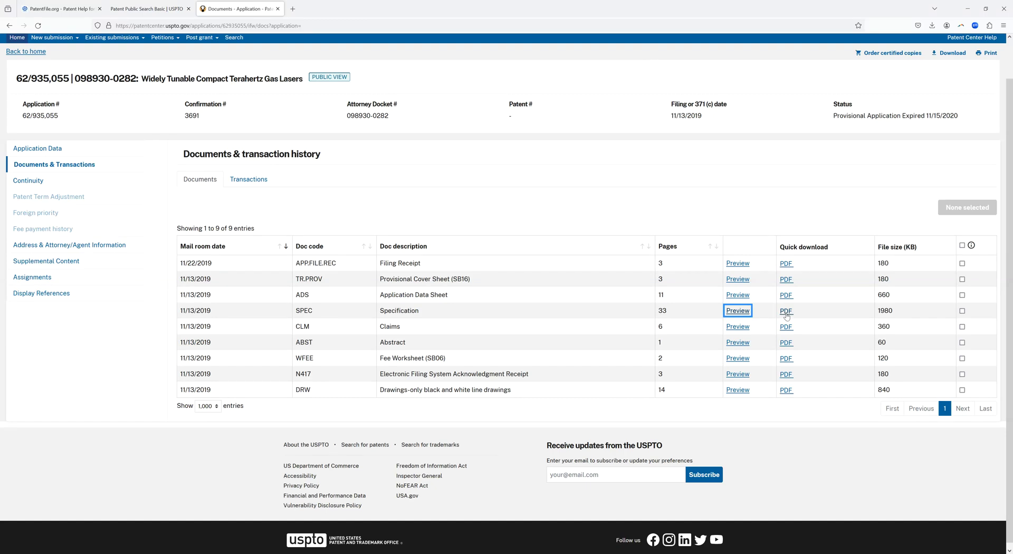
Select all nine documents for download, check the download options, and return to PatentFile.org.
left_click(963, 247)
left_click(991, 209)
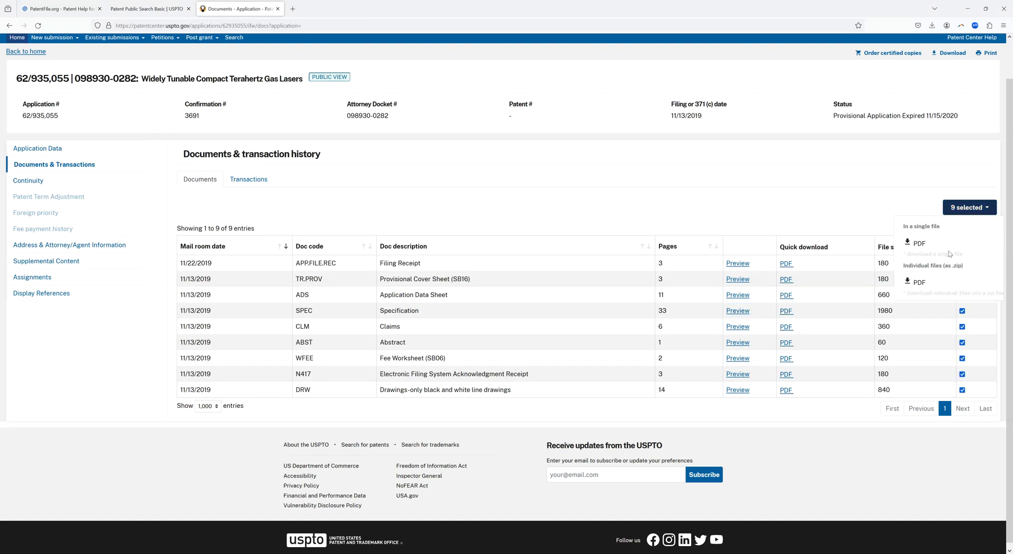
left_click(849, 207)
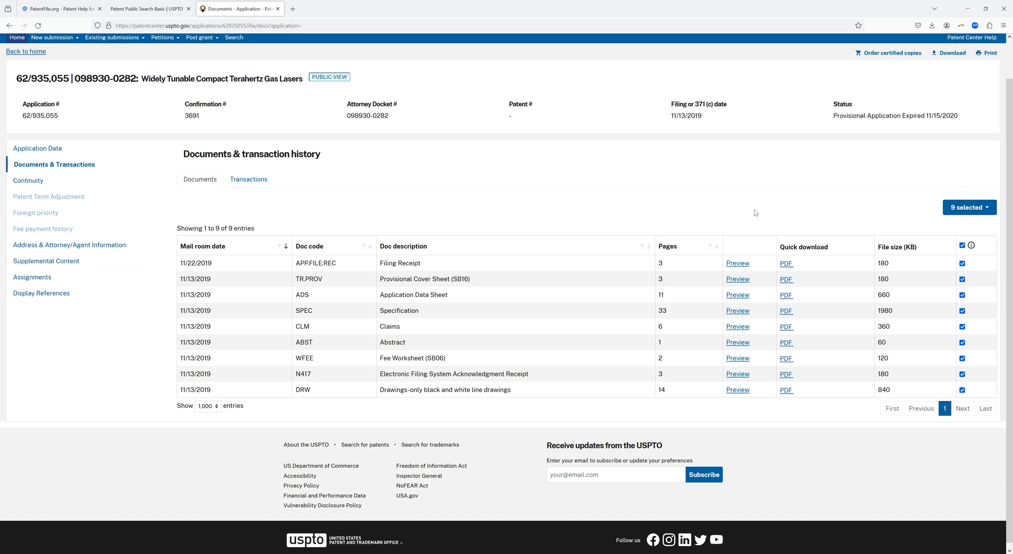
left_click(52, 13)
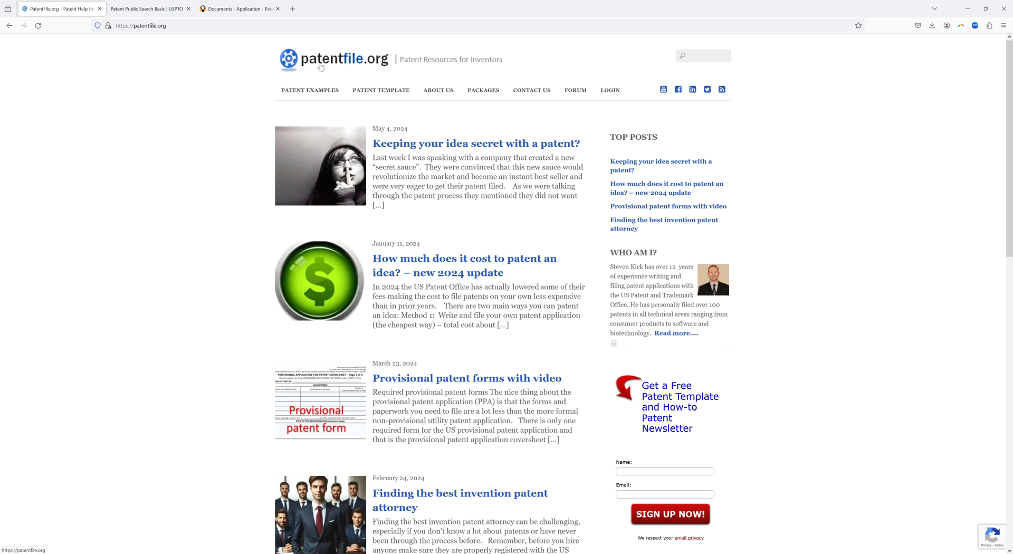
scroll(396, 85, "down", 3)
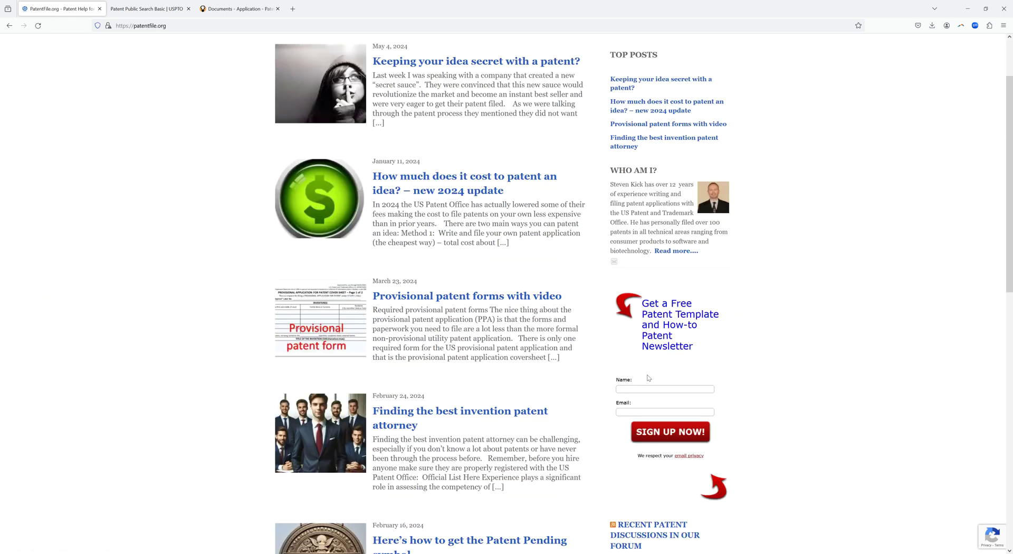